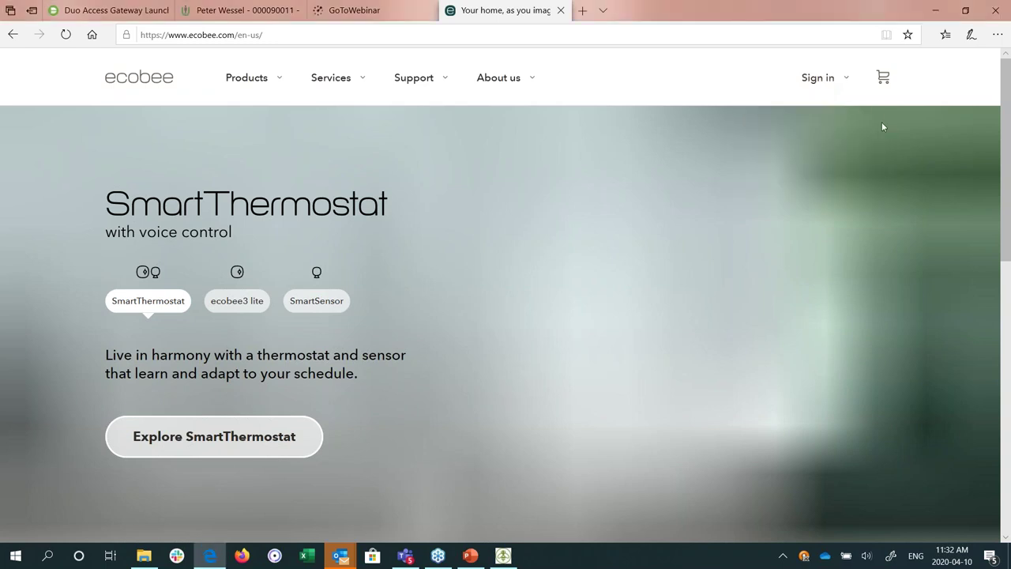
Open the sign-in page for an existing ecobee account
left_click(832, 88)
left_click(832, 89)
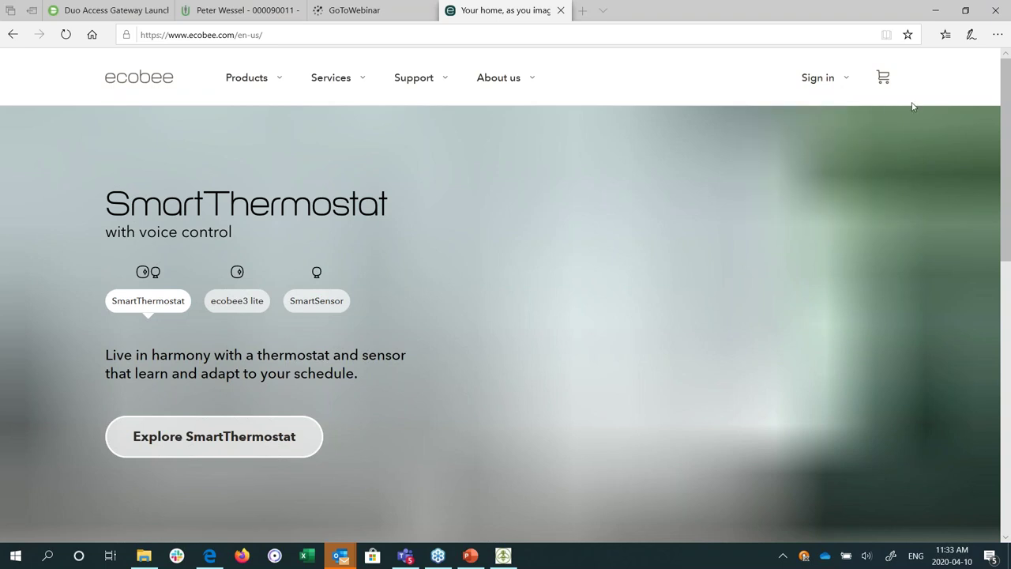
left_click(826, 82)
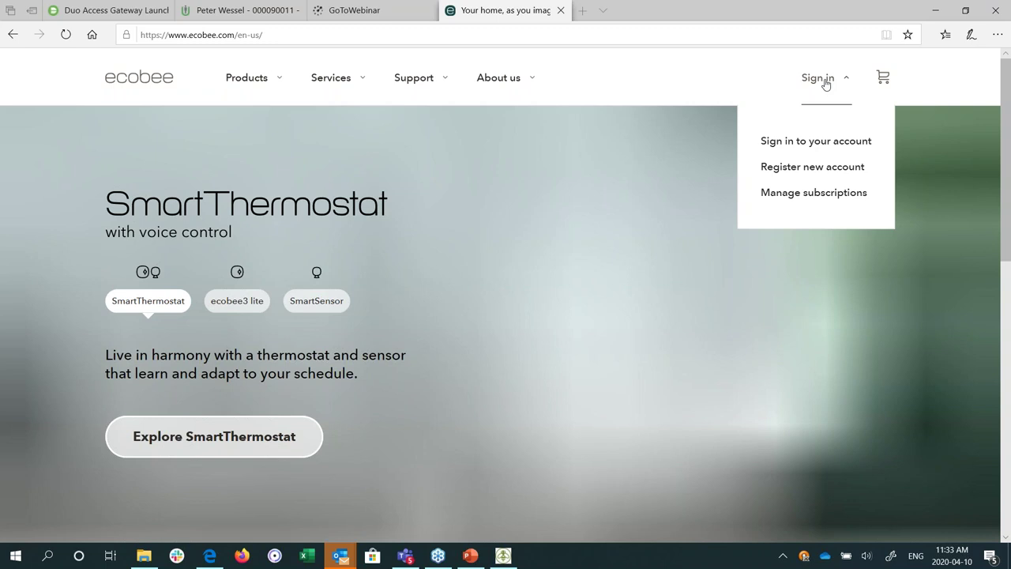
left_click(804, 140)
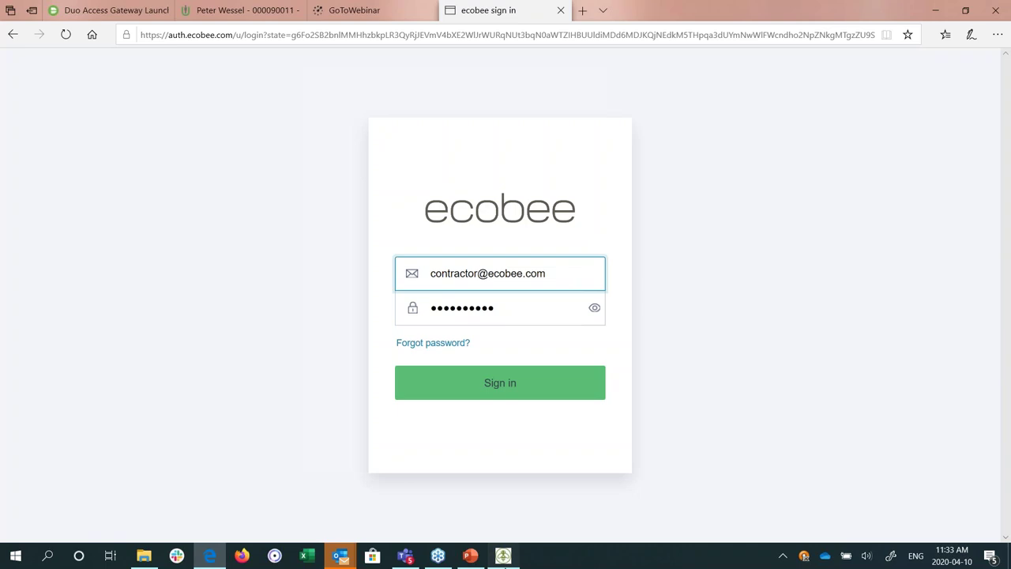
Switch to the ecobee Smart Thermostat simulator, dismiss the room sensor alert and exit its System settings with the Fan section collapsed
left_click(504, 557)
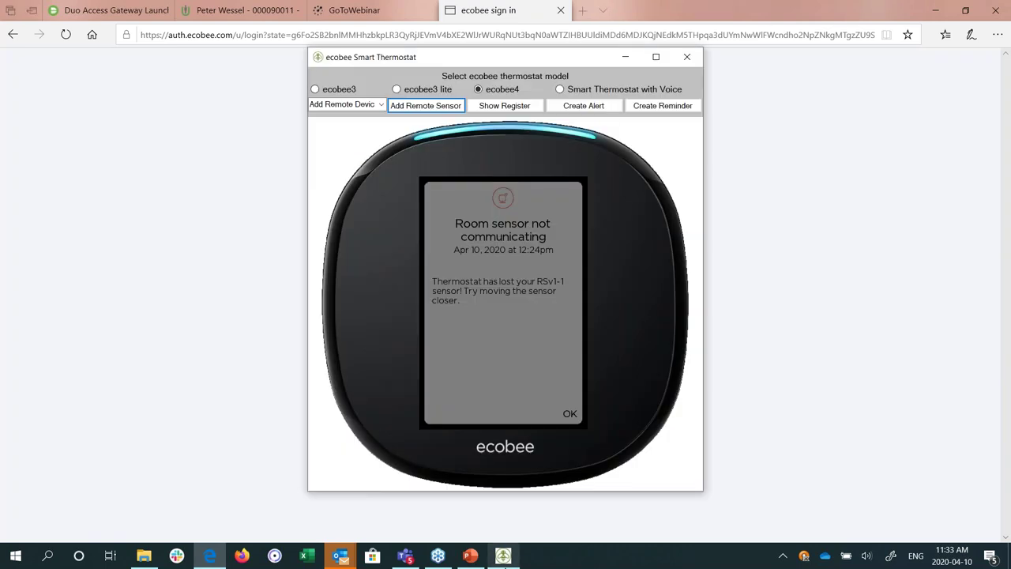
left_click(569, 413)
left_click(531, 243)
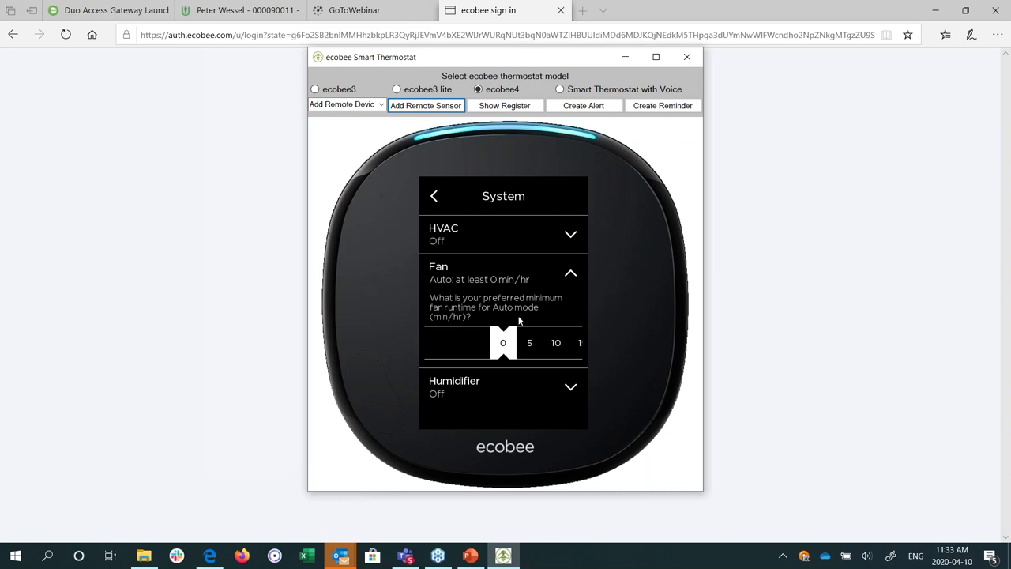
left_click(571, 273)
left_click(434, 196)
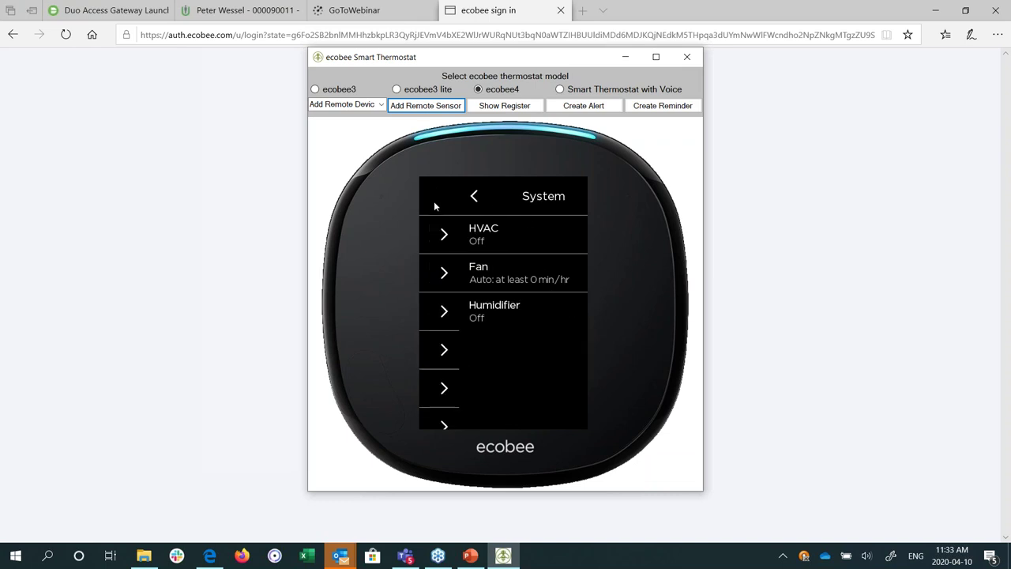
Return to the browser, sign in with the prefilled account credentials and open the contractor section of the web interface
left_click(749, 6)
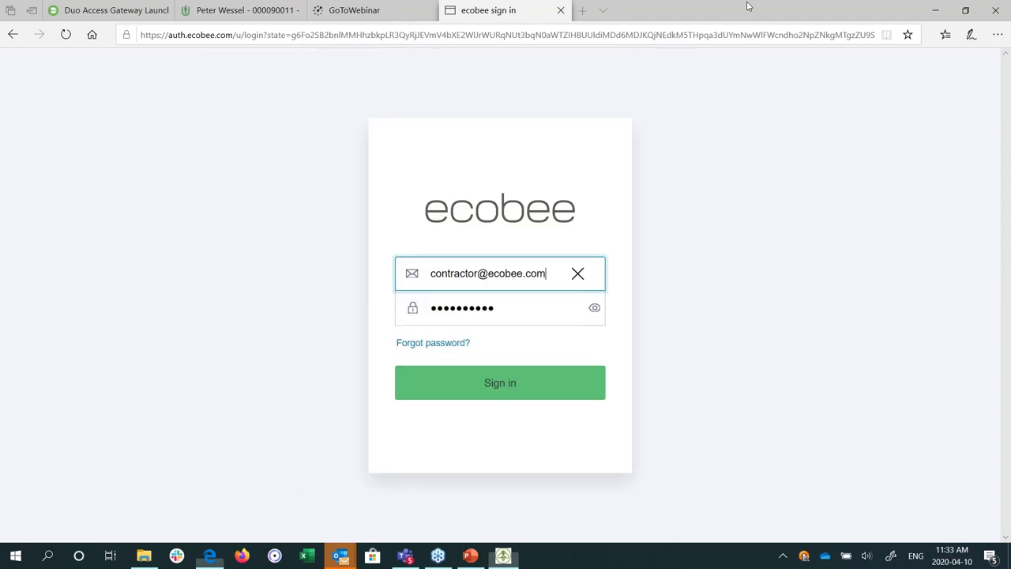
left_click(494, 387)
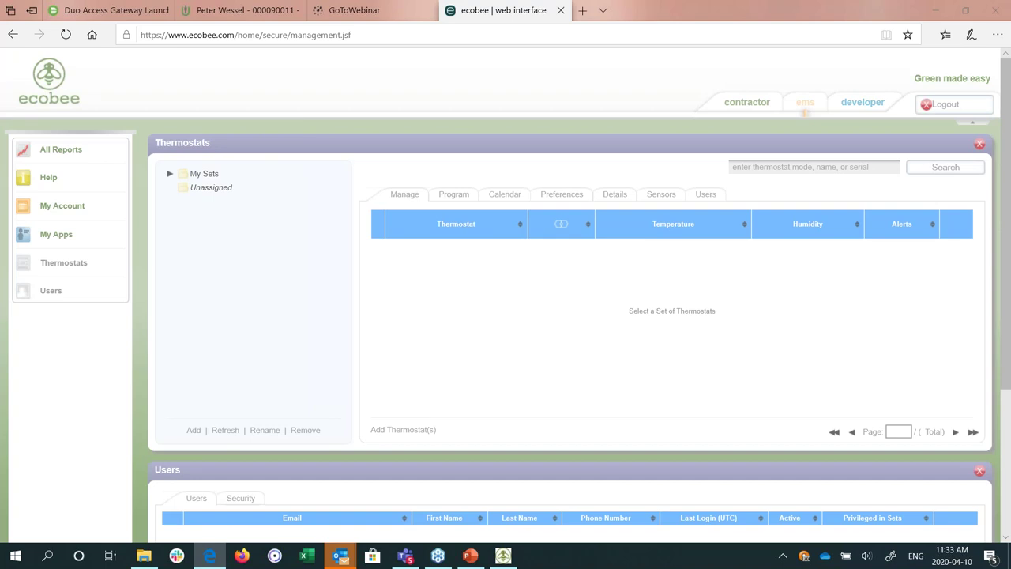
left_click(746, 102)
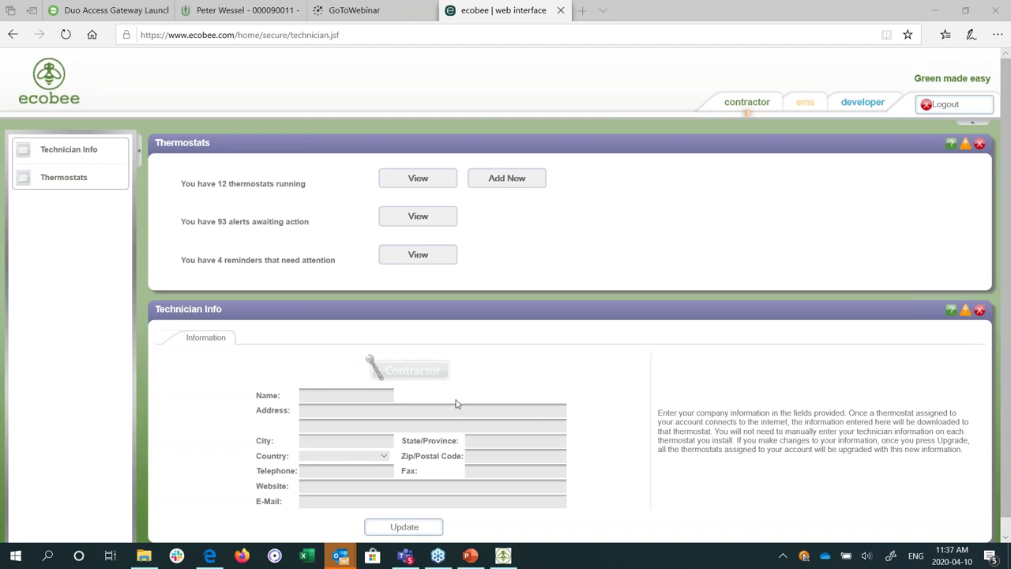
View the running thermostats in the Contractor Portal and look through the customer list
left_click(433, 181)
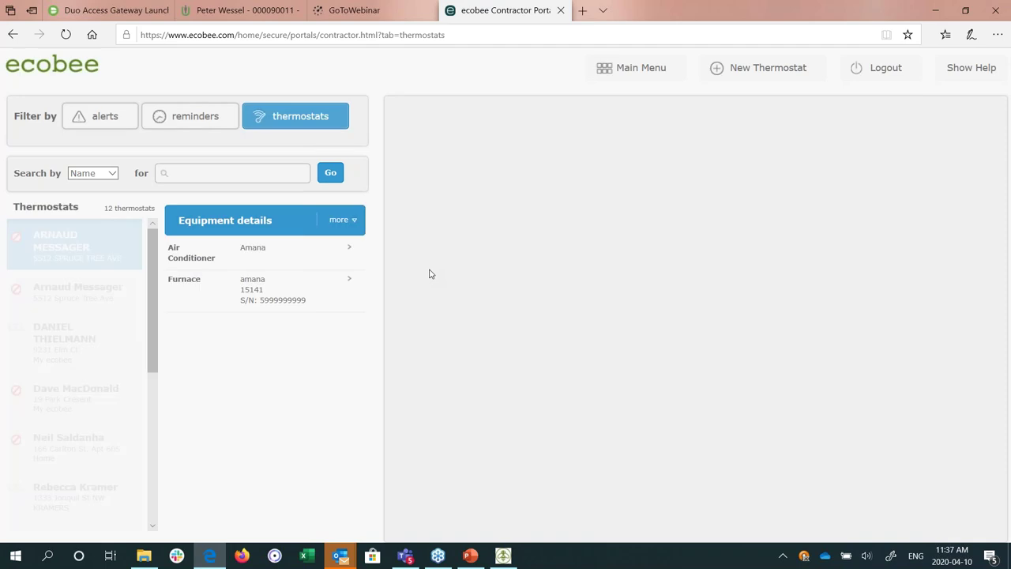
scroll(171, 365, "down", 5)
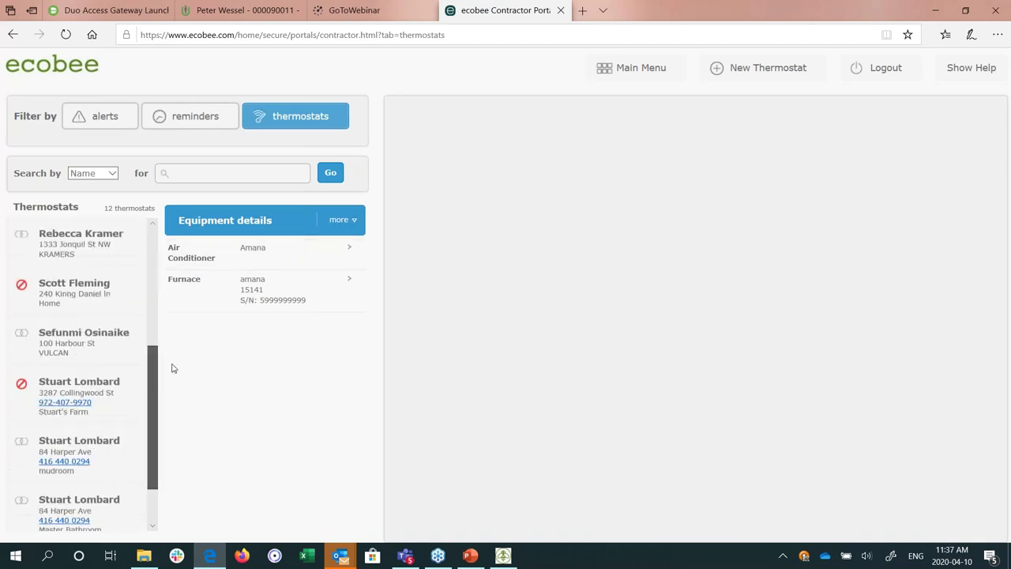
scroll(151, 295, "up", 3)
scroll(150, 295, "up", 2)
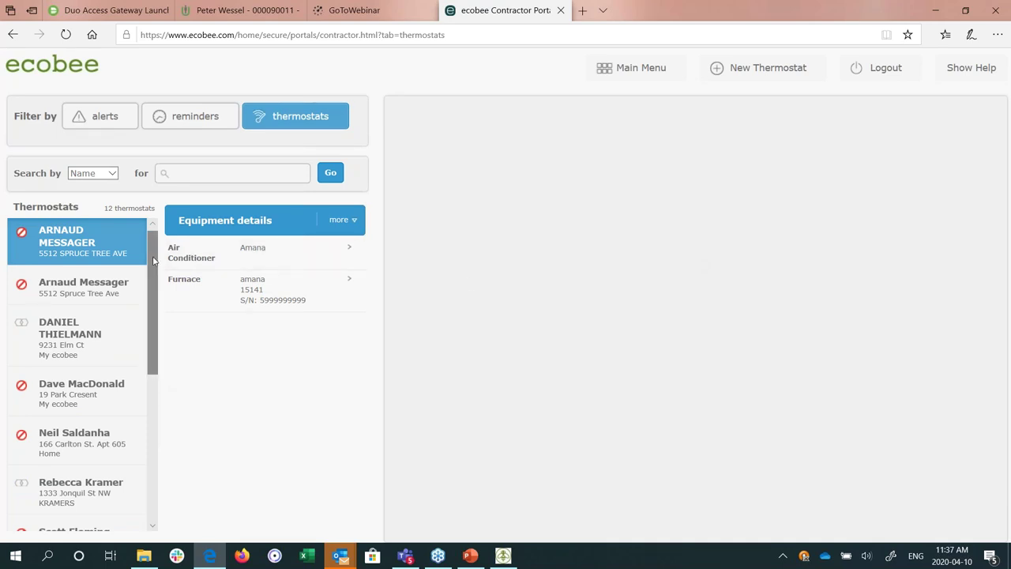
mouse_move(154, 261)
left_mouse_down()
mouse_move(158, 291)
mouse_move(156, 255)
left_mouse_up()
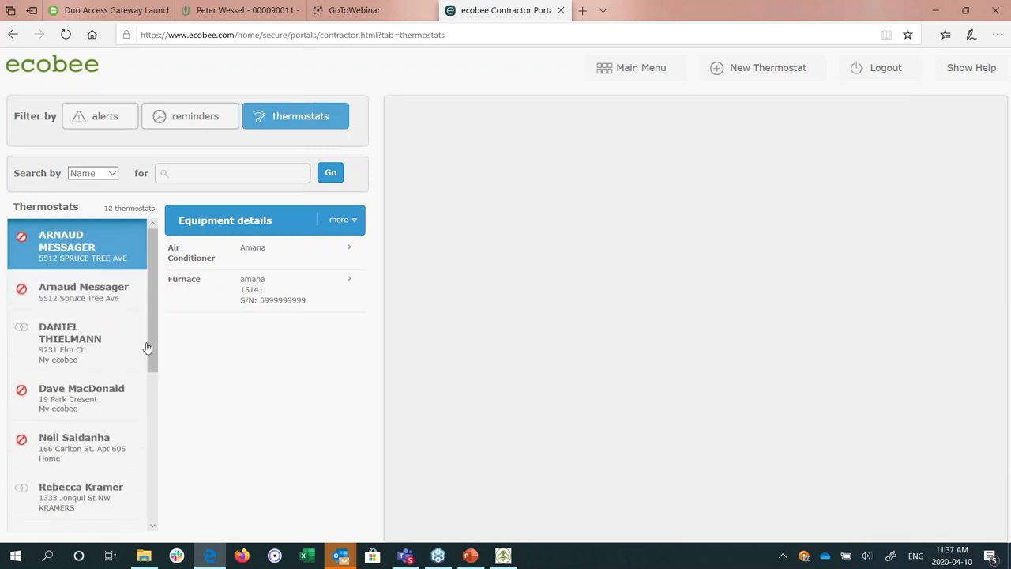
scroll(151, 341, "down", 2)
scroll(159, 374, "down", 4)
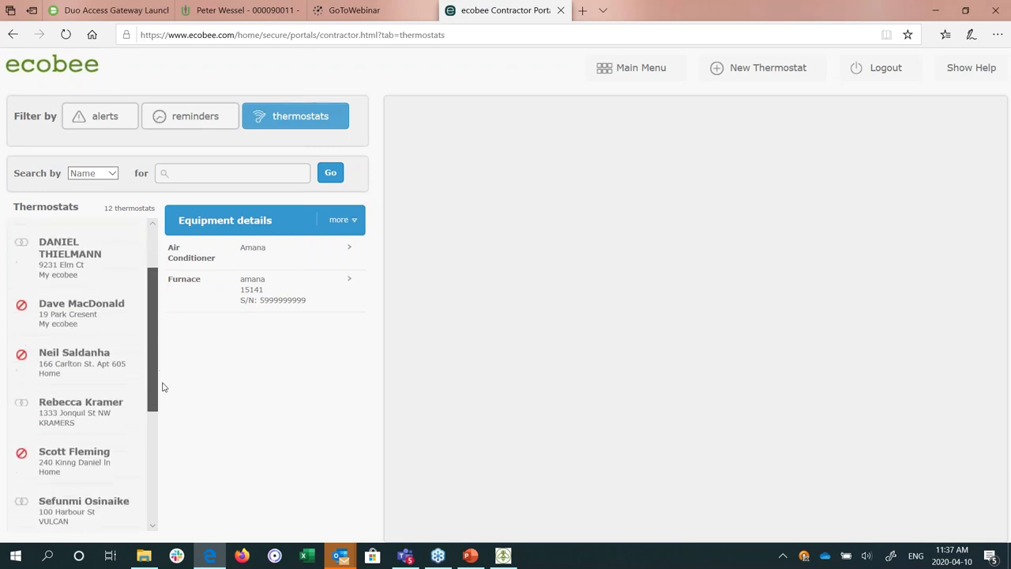
Review the active alerts of the sixth listed customer's thermostat and request its HVAC report
left_click(95, 406)
left_click(354, 225)
left_click(320, 250)
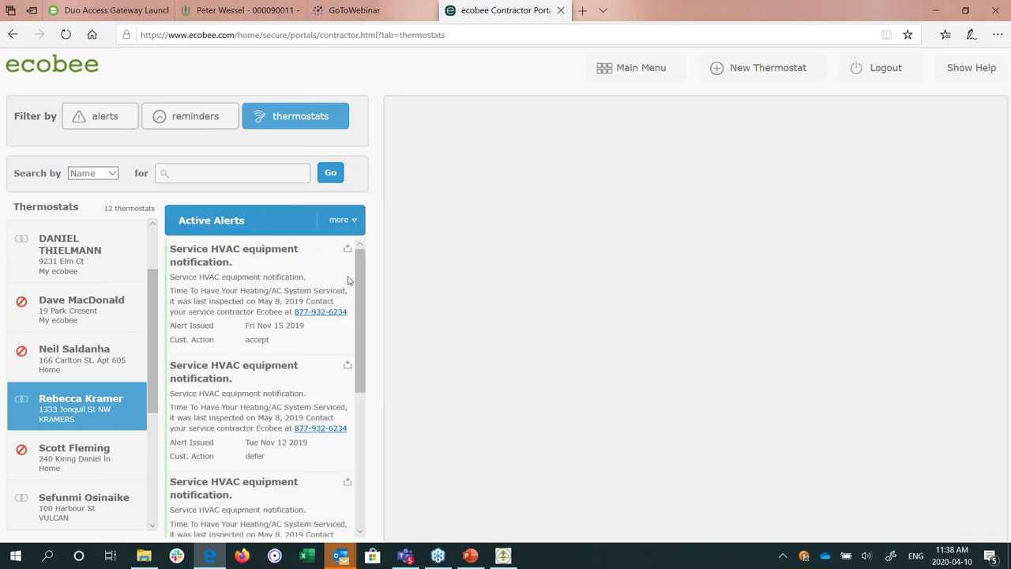
left_click_drag(358, 276, 285, 489)
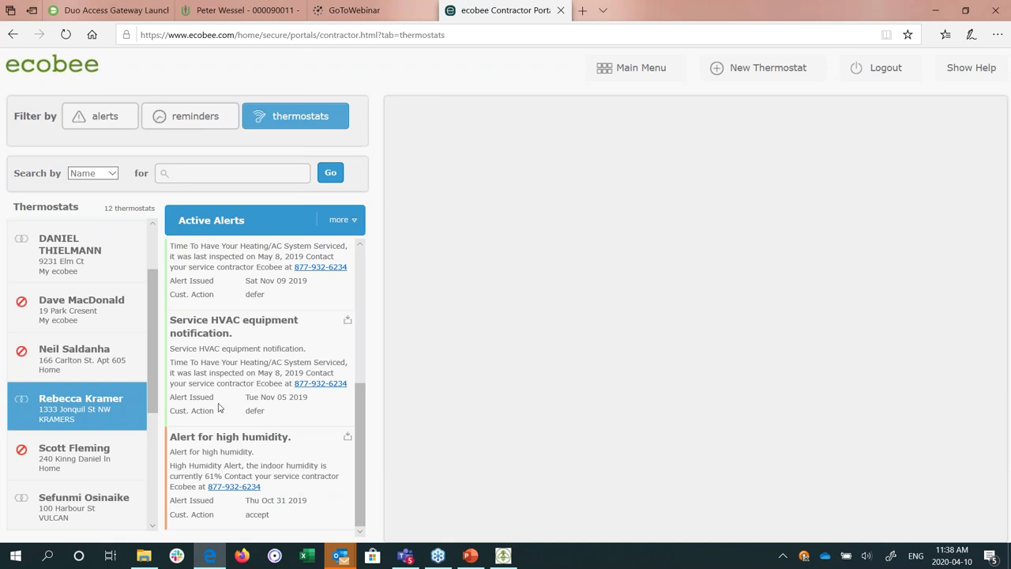
scroll(353, 410, "up", 1)
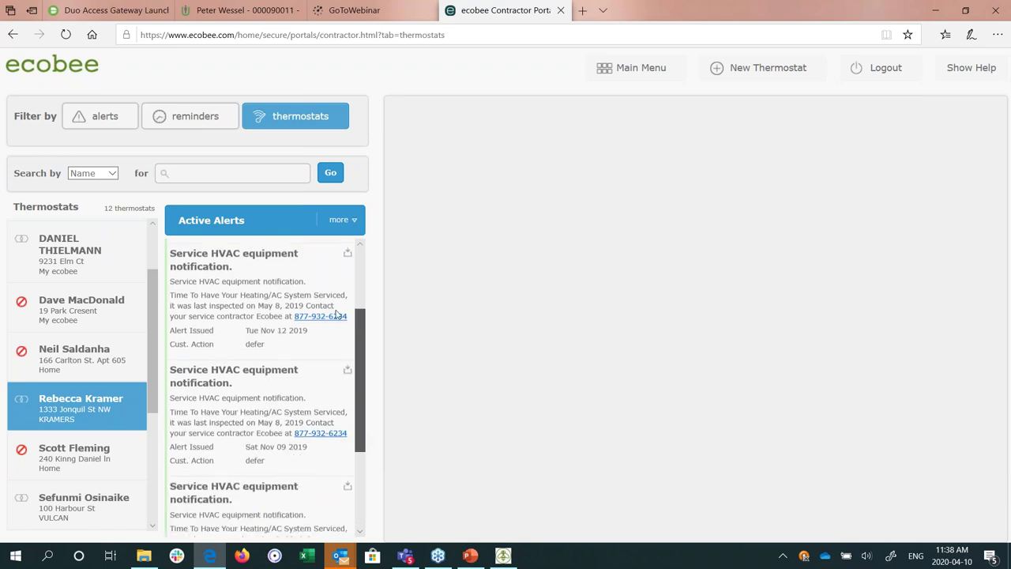
left_click(339, 219)
left_click(317, 392)
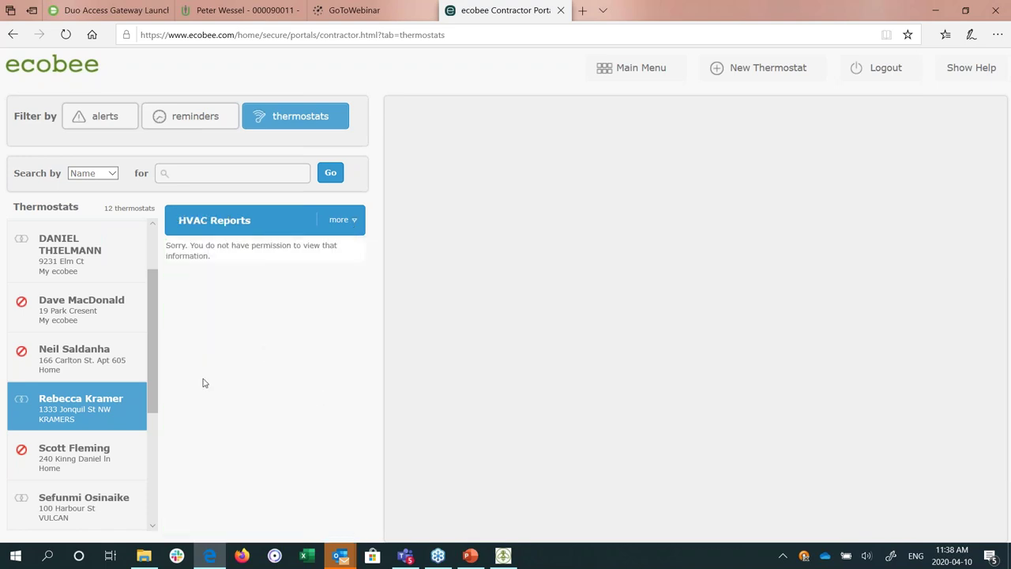
Select the third listed customer's thermostat and request its HVAC report
left_click(94, 268)
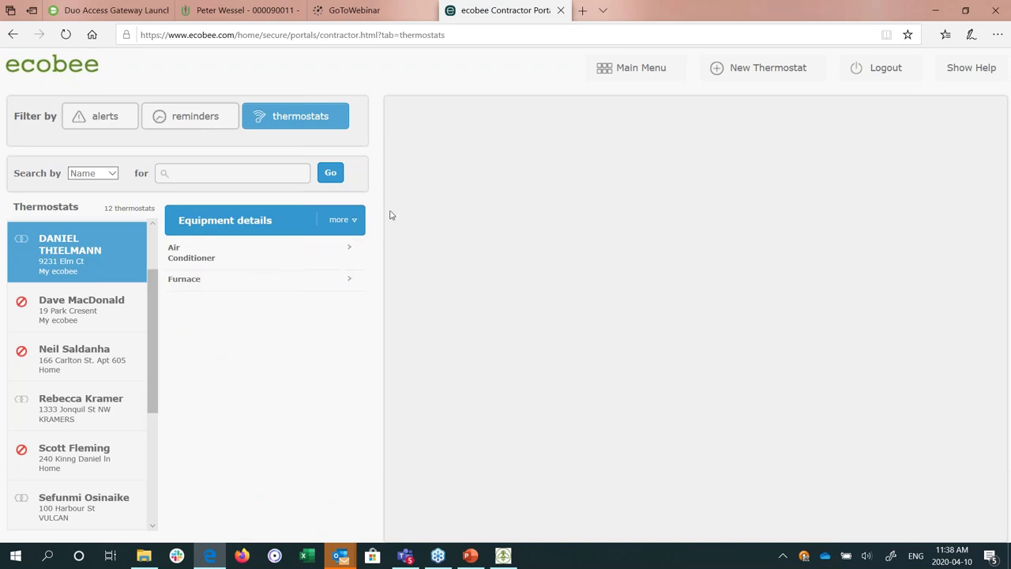
left_click(354, 223)
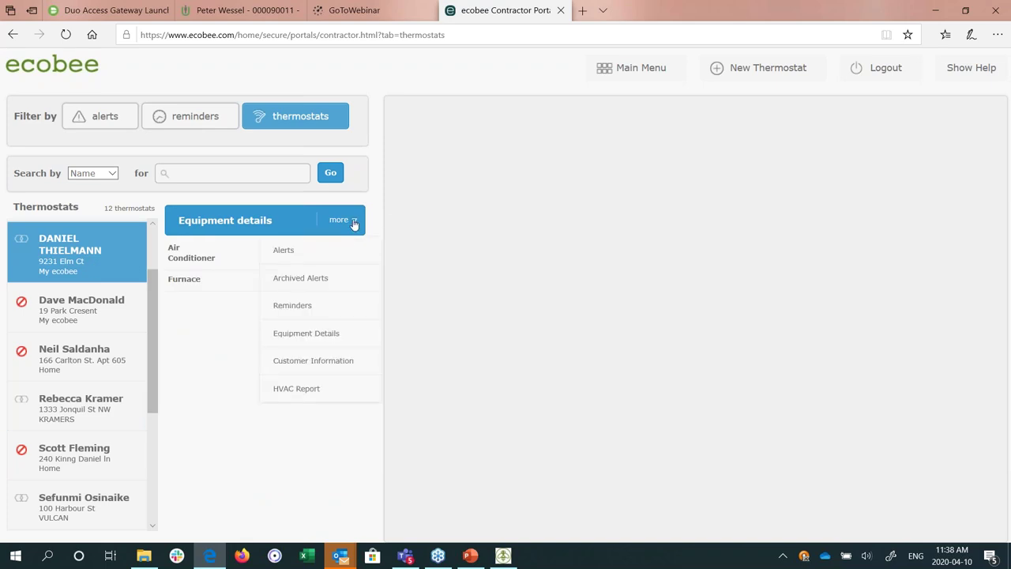
left_click(310, 387)
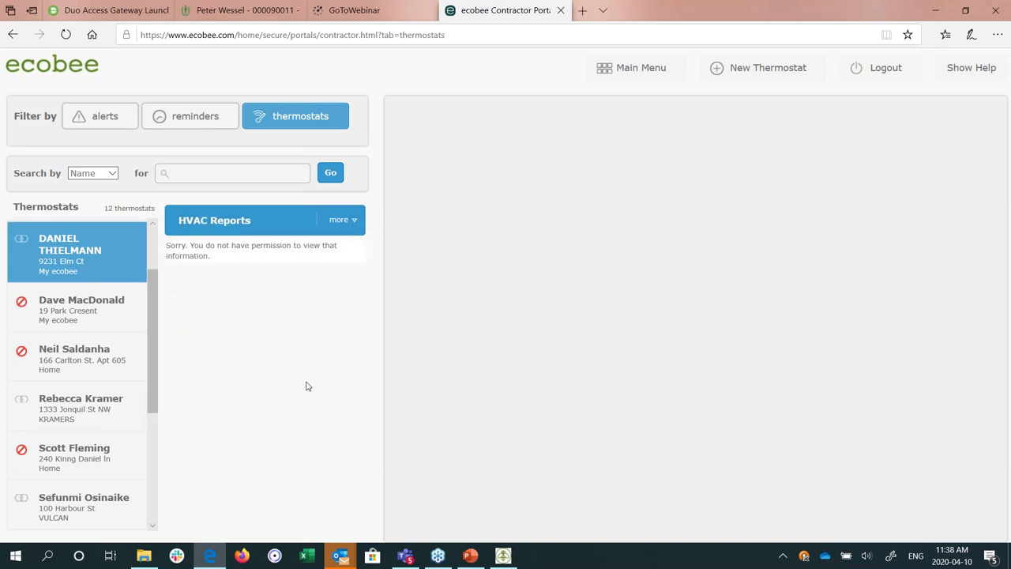
Open the Fri Apr 10 2020 HVAC report for the ninth listed customer's farm thermostat
left_click_drag(155, 349, 172, 443)
left_click(126, 371)
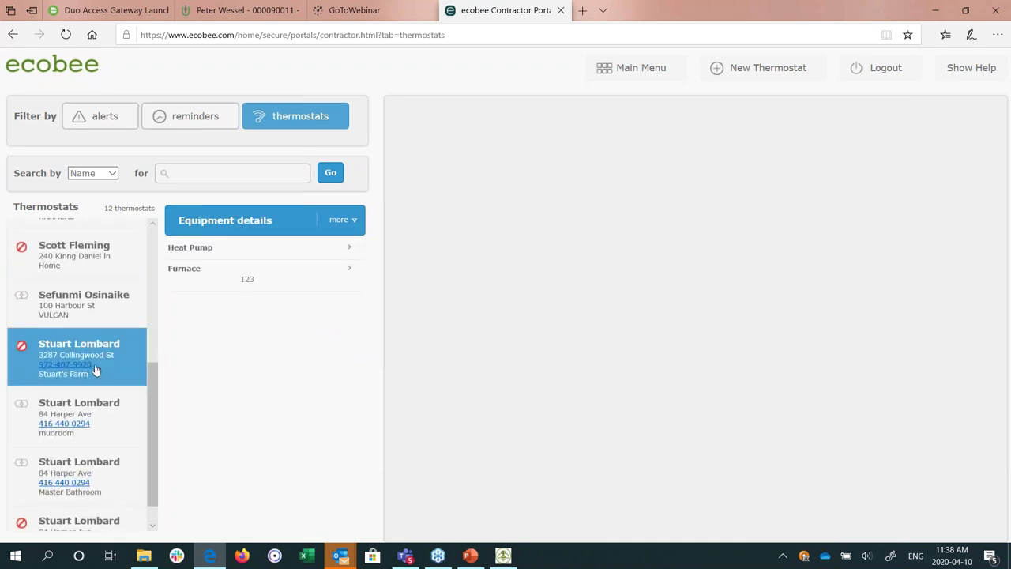
left_click(350, 220)
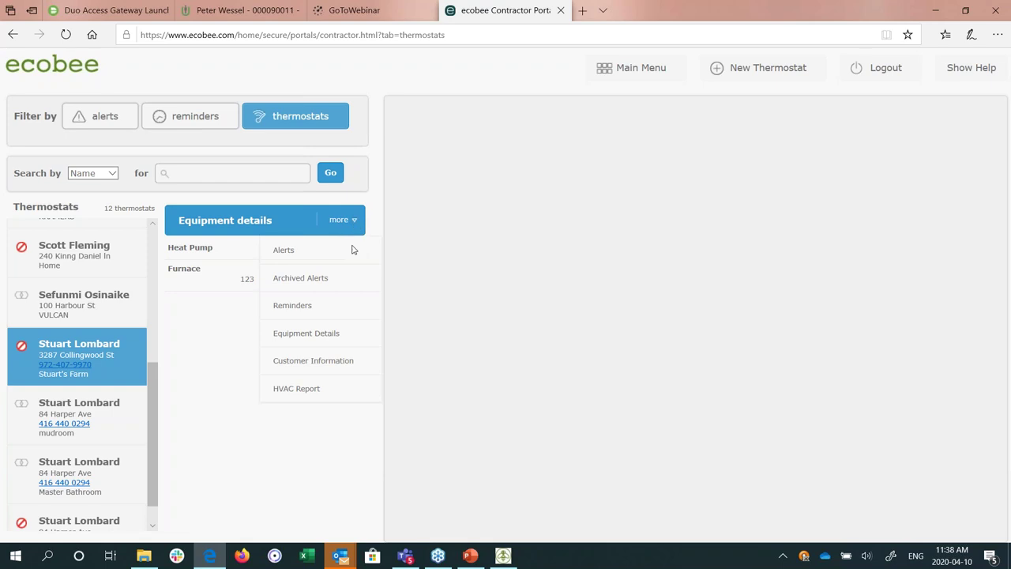
left_click(327, 406)
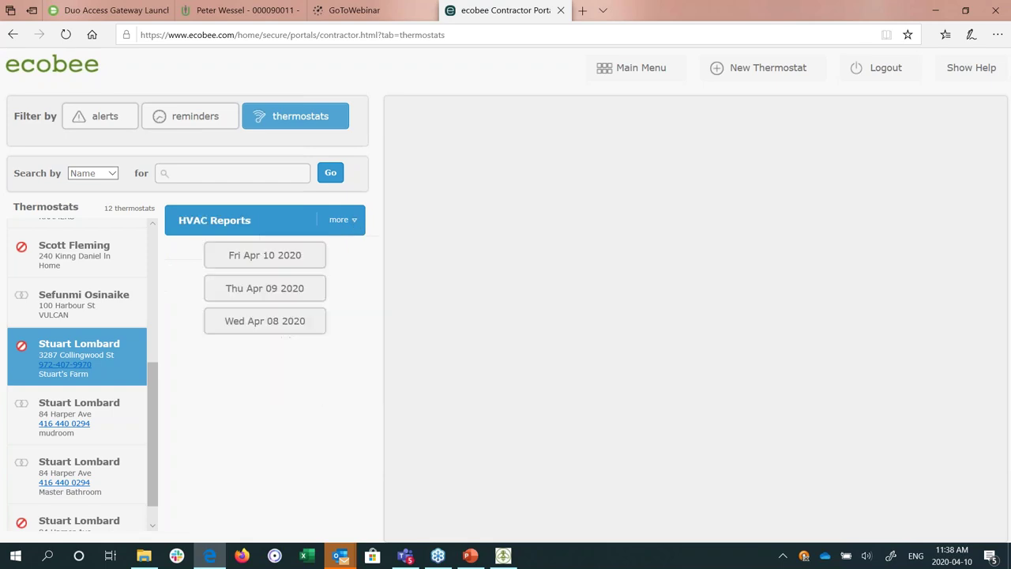
left_click(265, 255)
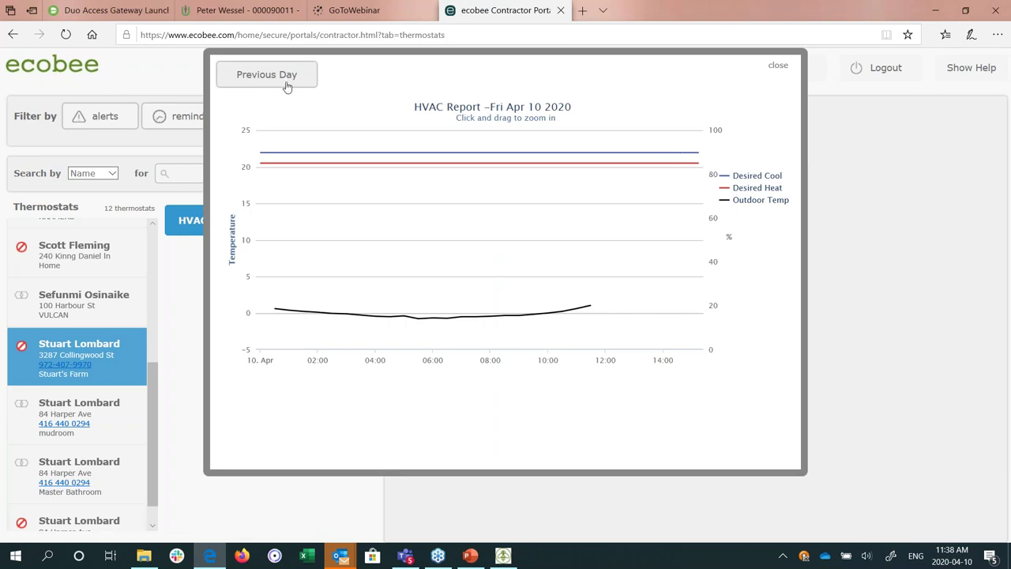
Step back through the HVAC reports for Apr 09 and Apr 08 2020 and close the report view
left_click(289, 87)
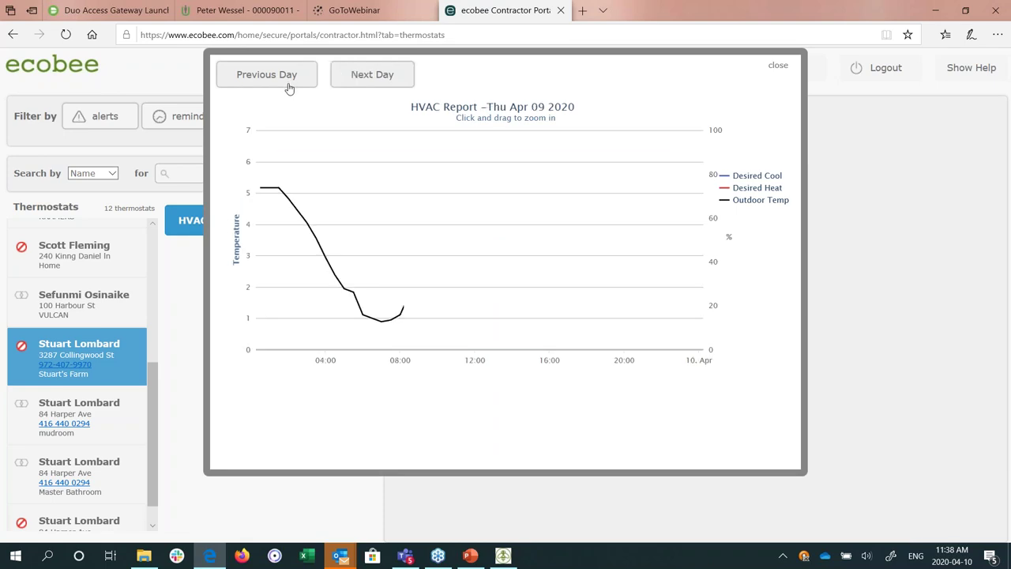
left_click(289, 87)
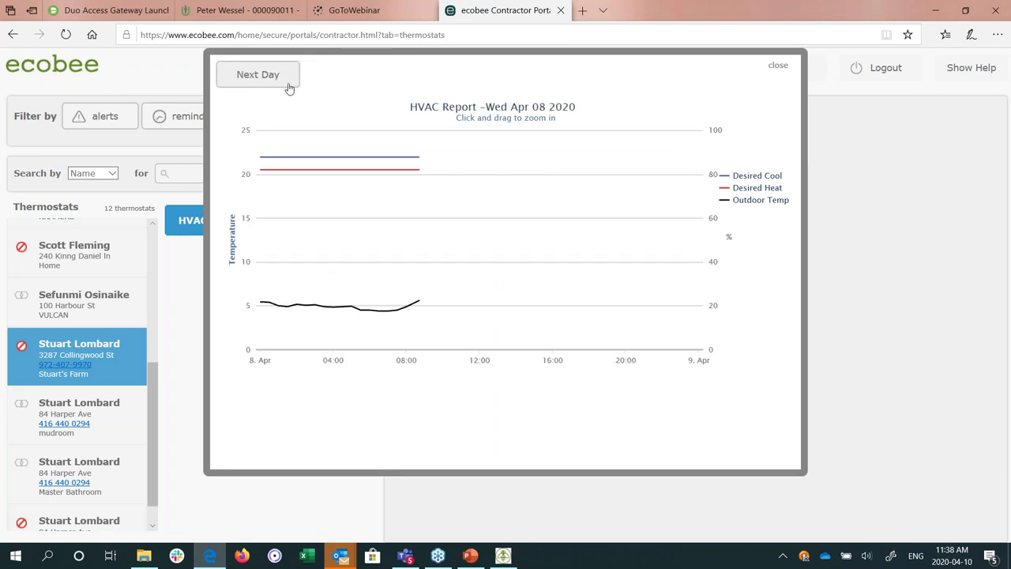
left_click(778, 68)
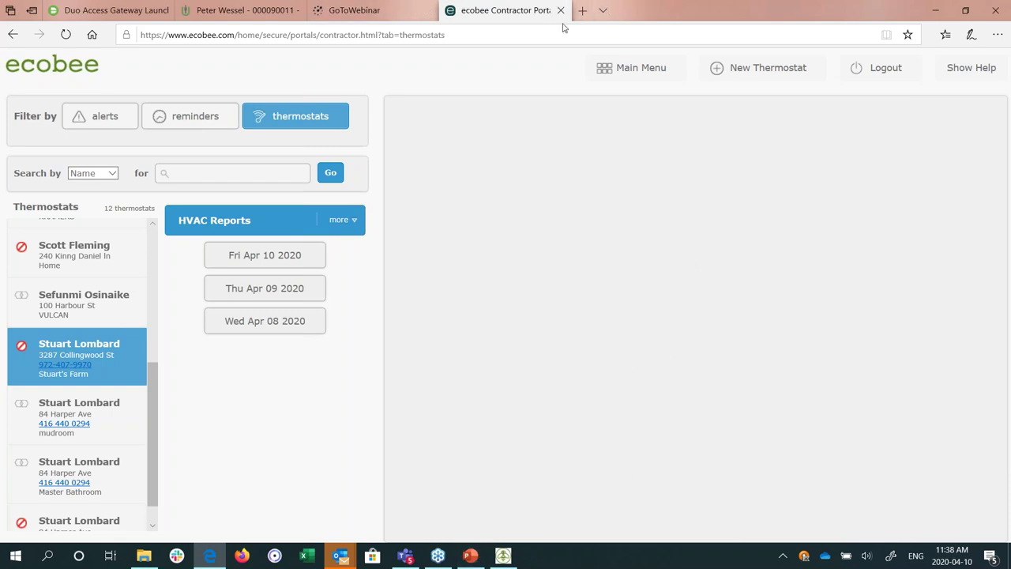
left_click(877, 69)
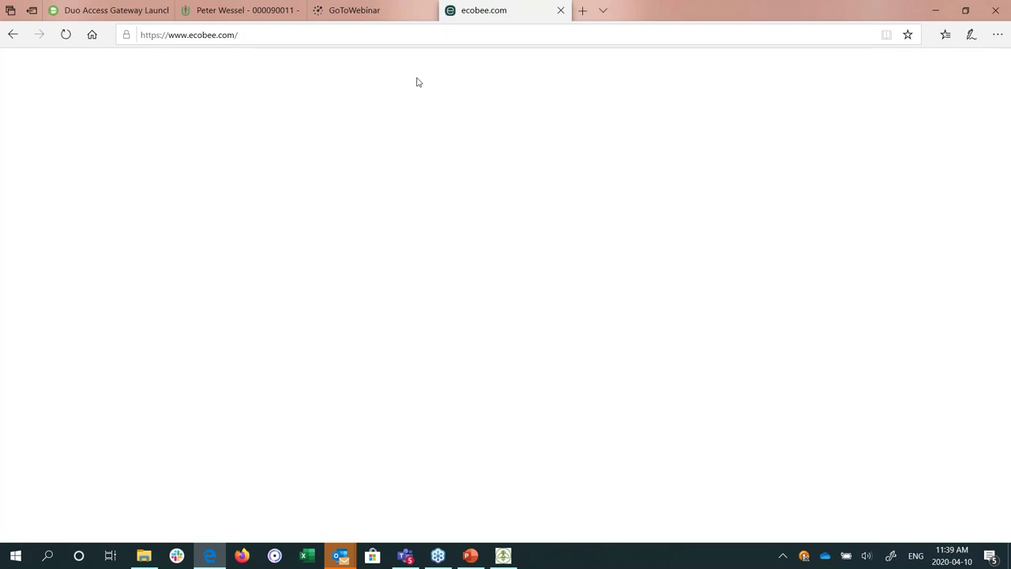
left_click(541, 33)
key("Return")
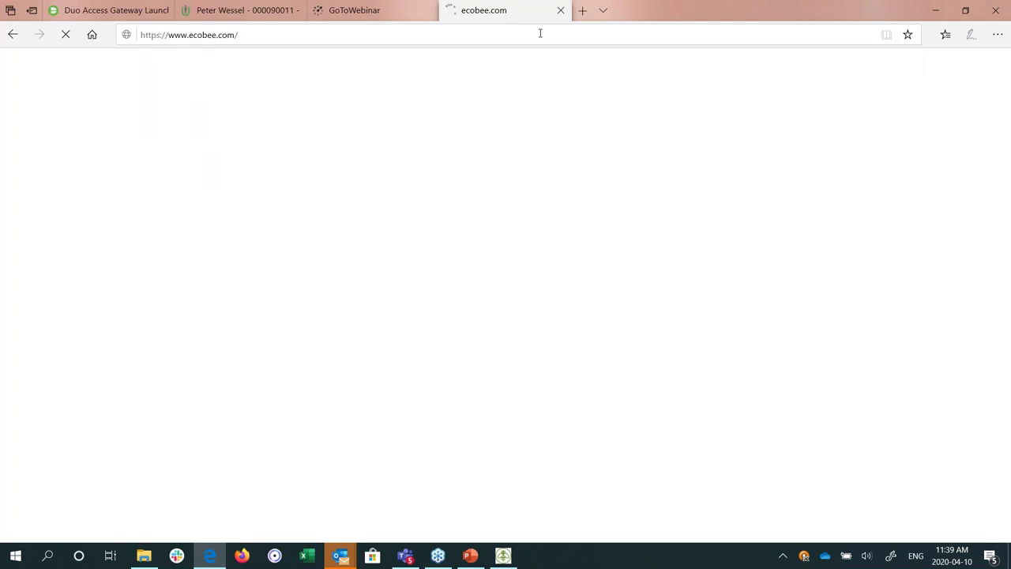